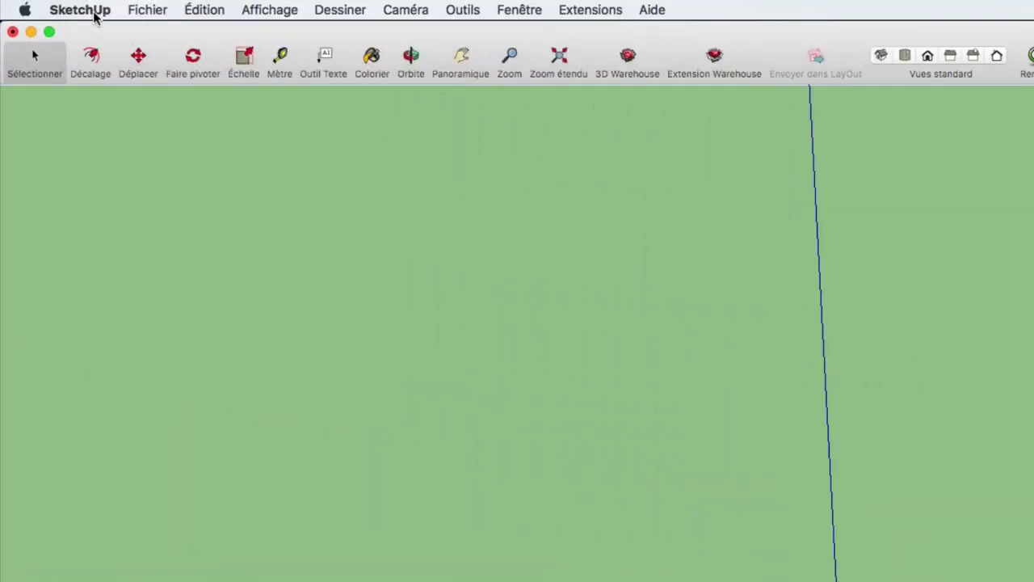
# Open SketchUp Preferences on the Applications page and move the dialog toward the screen centre.
pyautogui.click(92, 11)
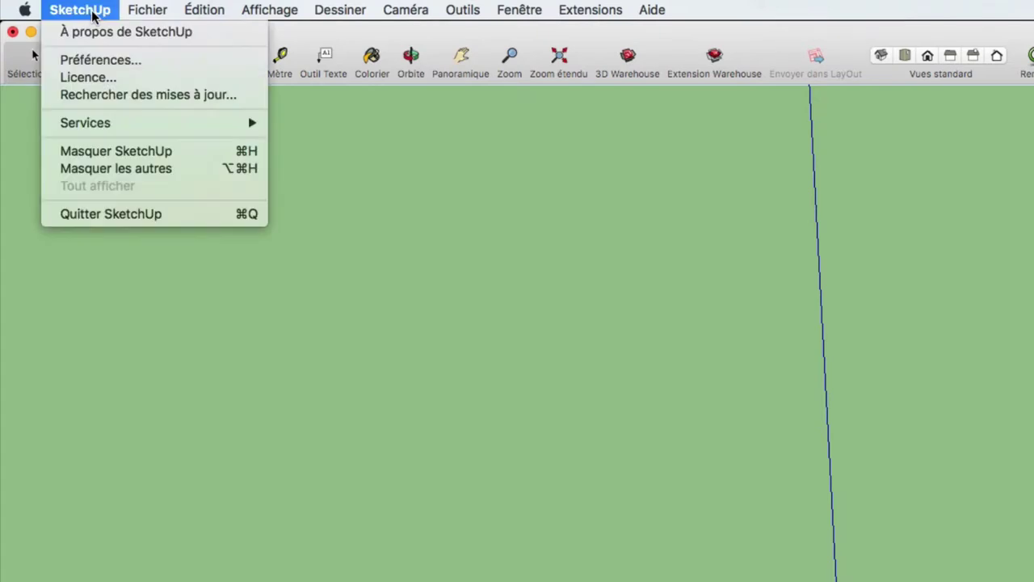
pyautogui.click(98, 60)
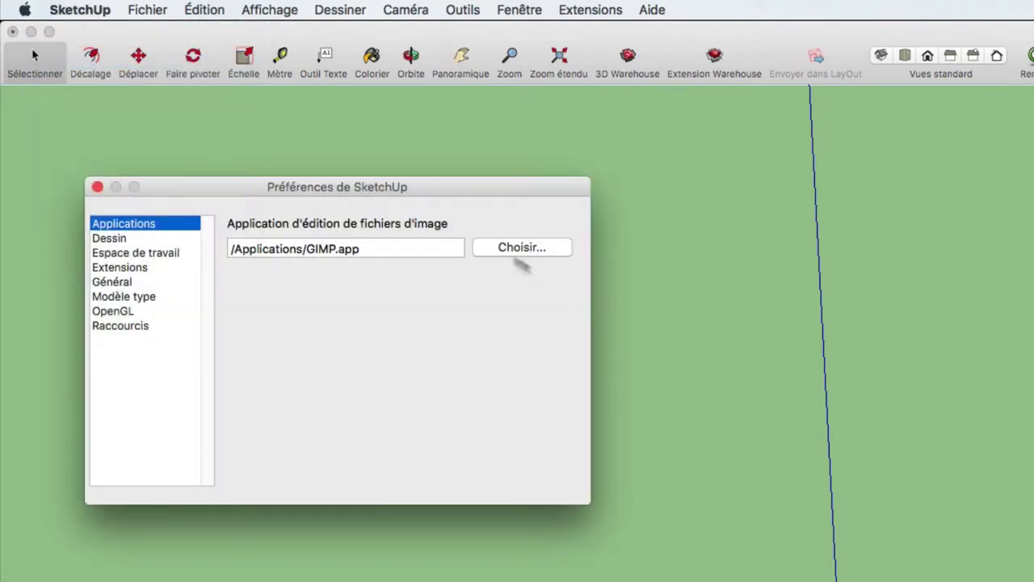
pyautogui.moveTo(395, 185); pyautogui.dragTo(534, 176)
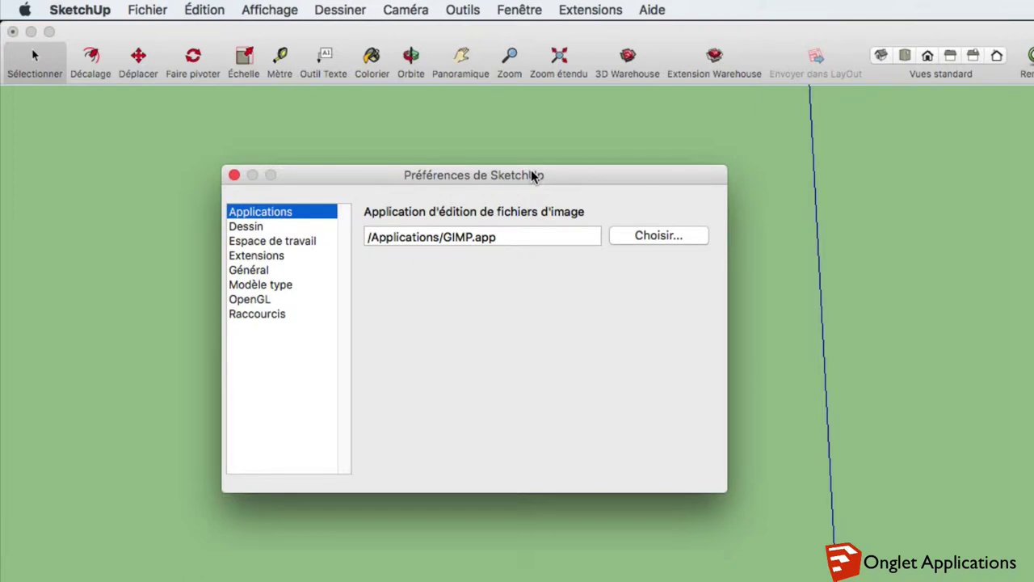
pyautogui.moveTo(532, 170); pyautogui.dragTo(555, 172)
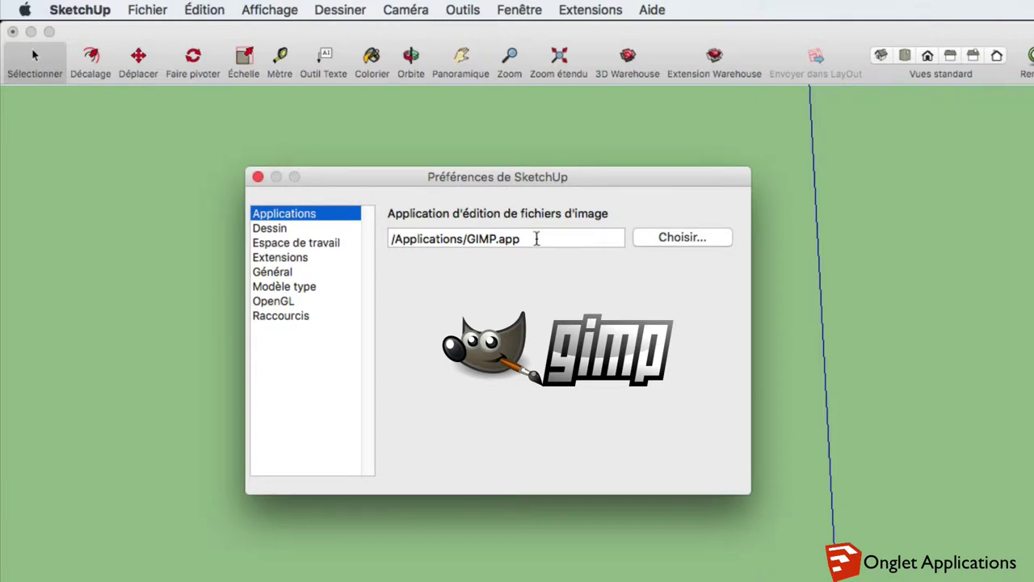
# Choose GIMP from the Applications folder as the image editing application.
pyautogui.click(693, 239)
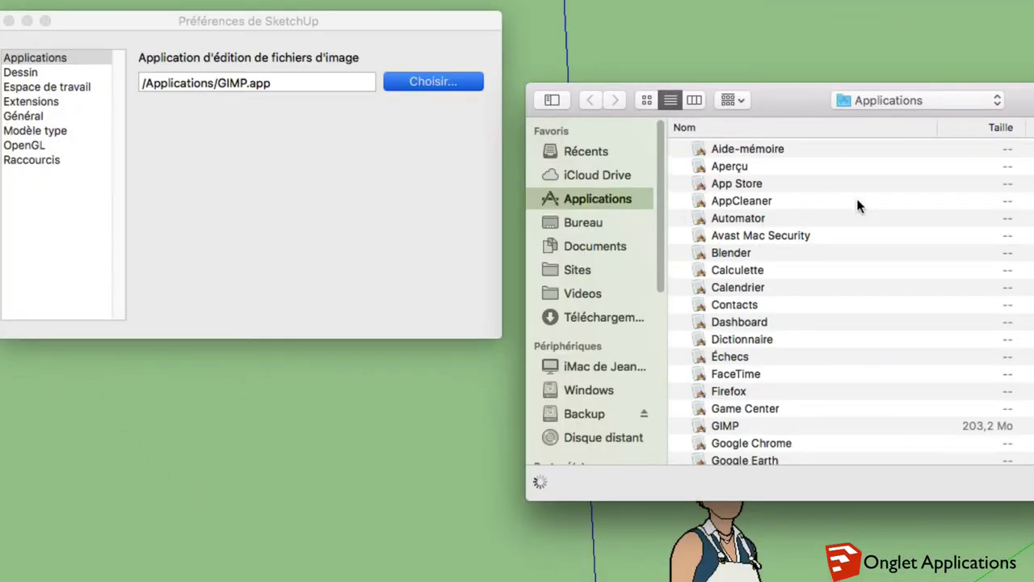
pyautogui.scroll(-1, 964, 229)
pyautogui.scroll(-10, 964, 229)
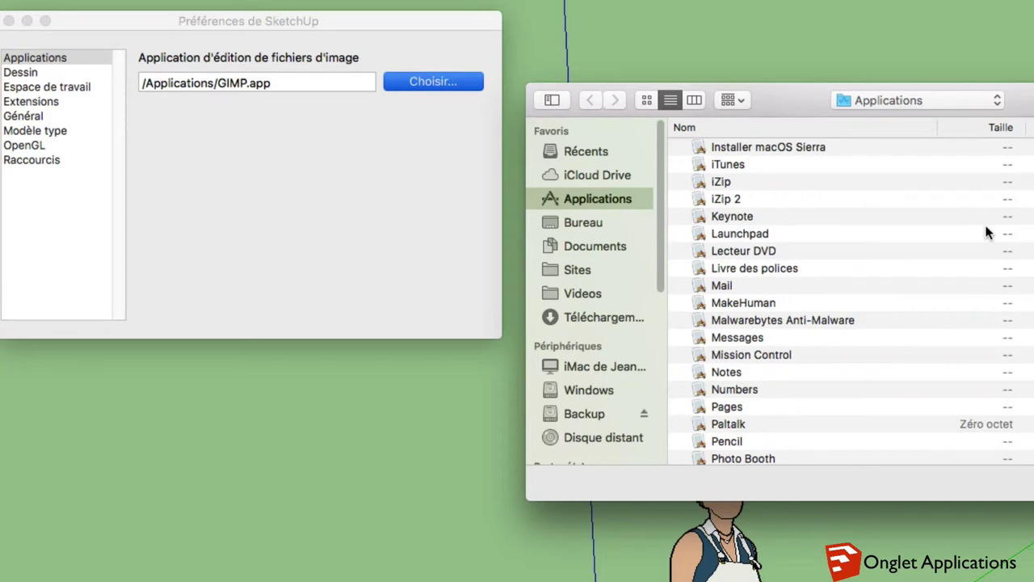
pyautogui.scroll(10, 985, 233)
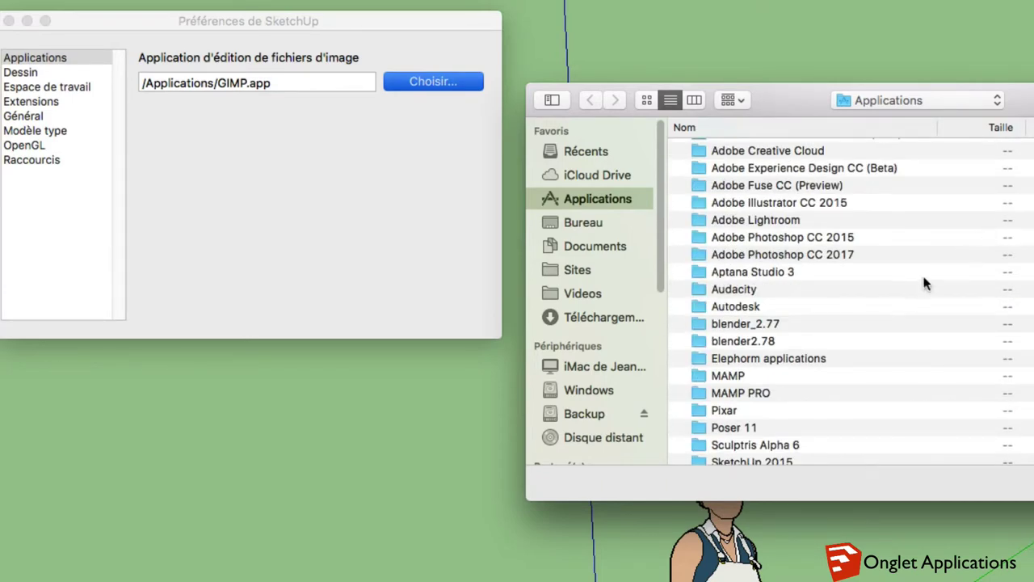
pyautogui.scroll(-2, 856, 311)
pyautogui.scroll(1, 782, 336)
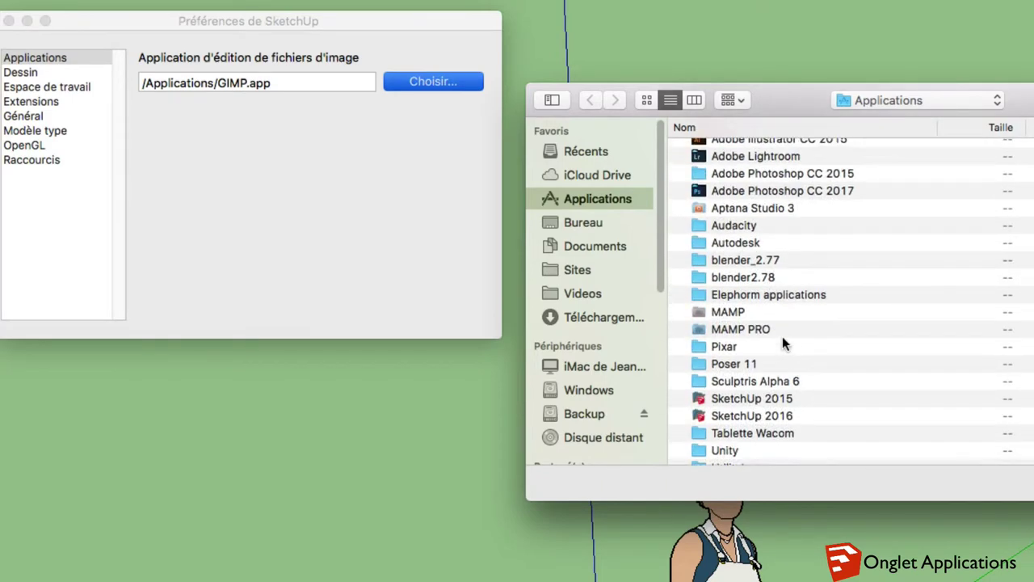
pyautogui.scroll(2, 782, 336)
pyautogui.scroll(10, 782, 336)
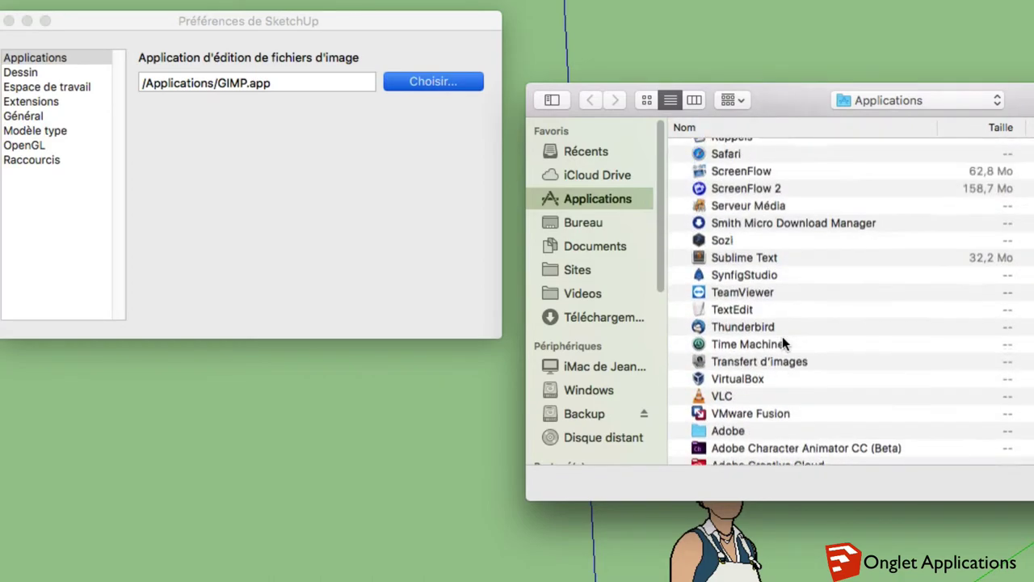
pyautogui.scroll(5, 782, 337)
pyautogui.scroll(2, 782, 336)
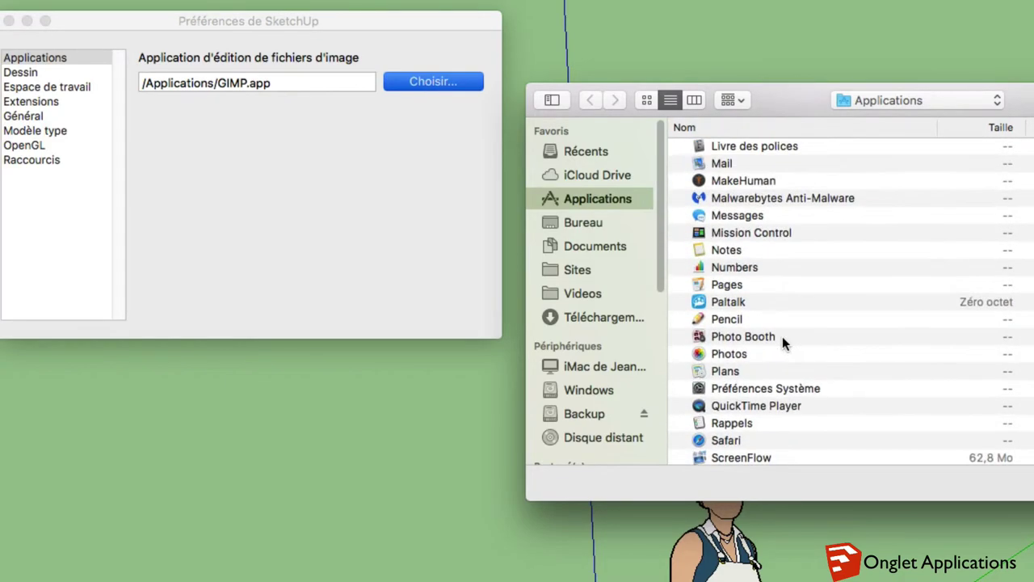
pyautogui.scroll(2, 782, 336)
pyautogui.scroll(3, 782, 336)
pyautogui.scroll(1, 782, 336)
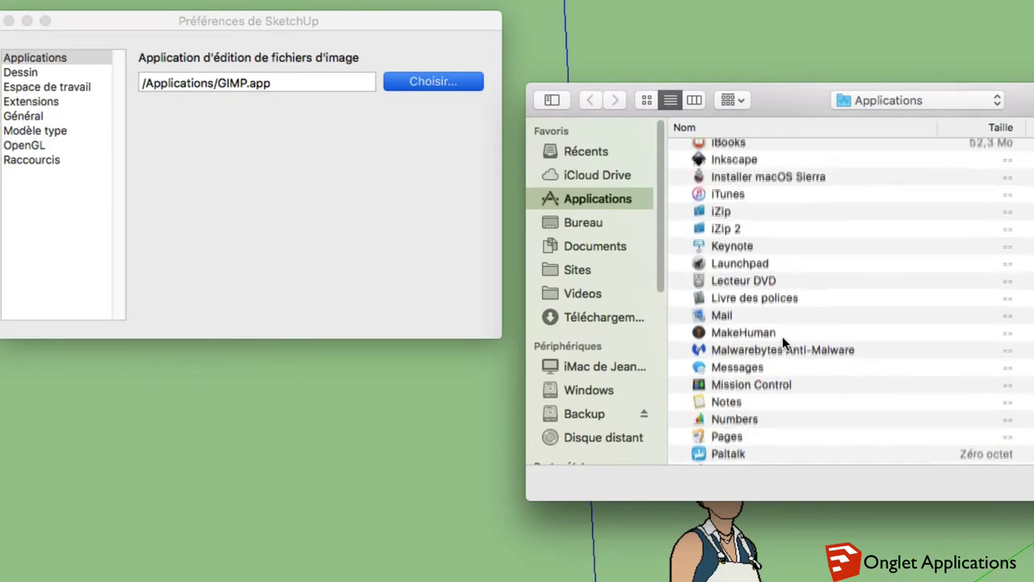
pyautogui.scroll(2, 783, 336)
pyautogui.scroll(2, 782, 337)
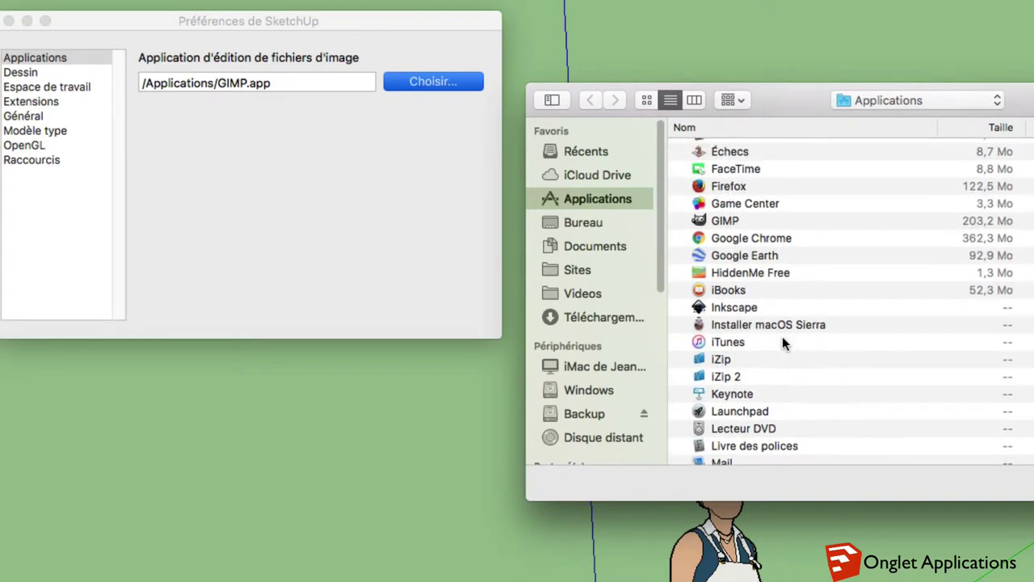
pyautogui.click(719, 221)
pyautogui.click(985, 490)
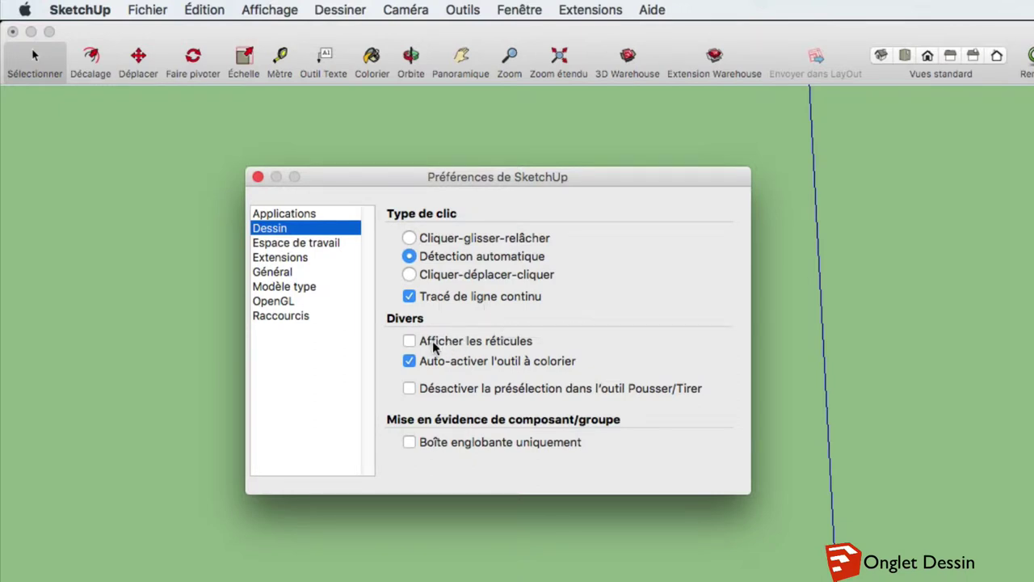
# Tick Afficher les réticules on the Dessin page so crosshairs show while drawing.
pyautogui.click(409, 341)
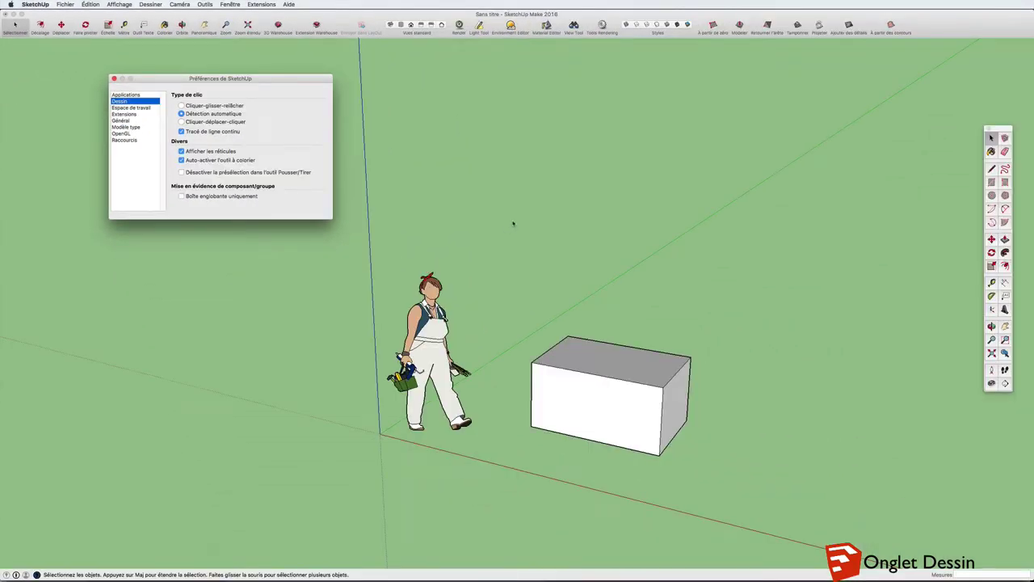
# Close Preferences and try the crosshairs with the Line tool, then return to Select.
pyautogui.press('super+w')
pyautogui.press('l')
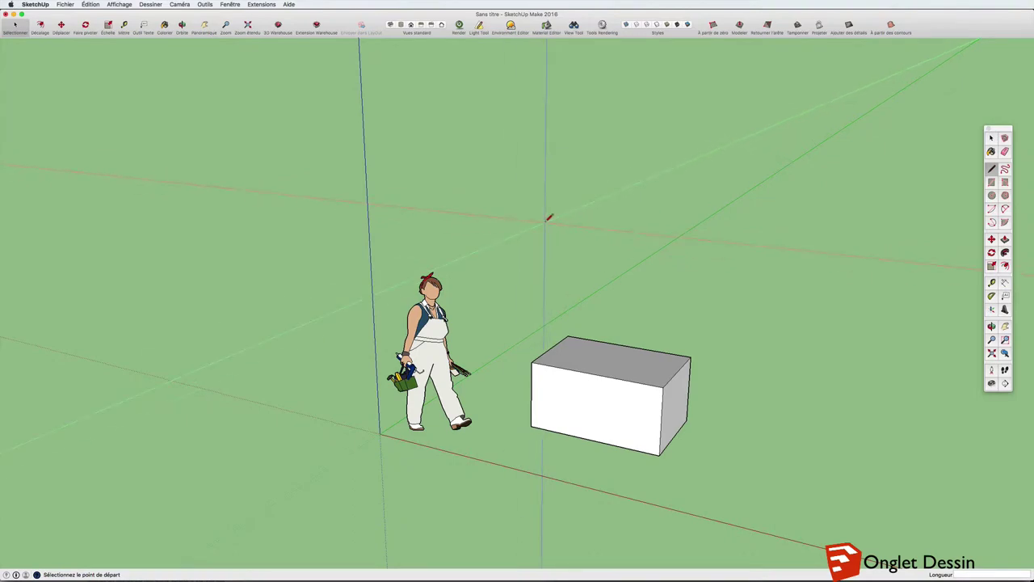
pyautogui.press('space')
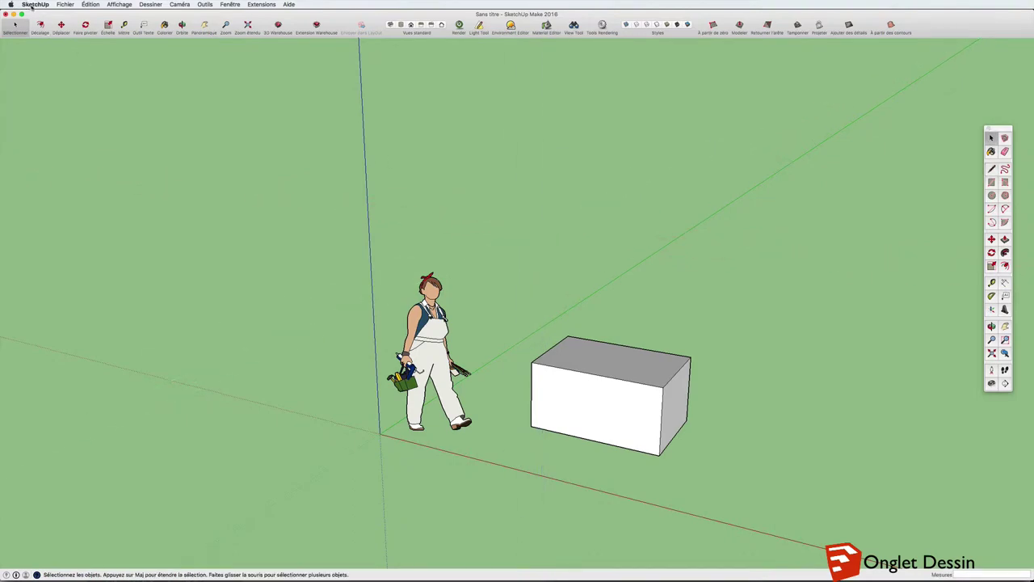
# Reopen Preferences, untick Afficher les réticules and close the dialog.
pyautogui.click(34, 5)
pyautogui.click(42, 25)
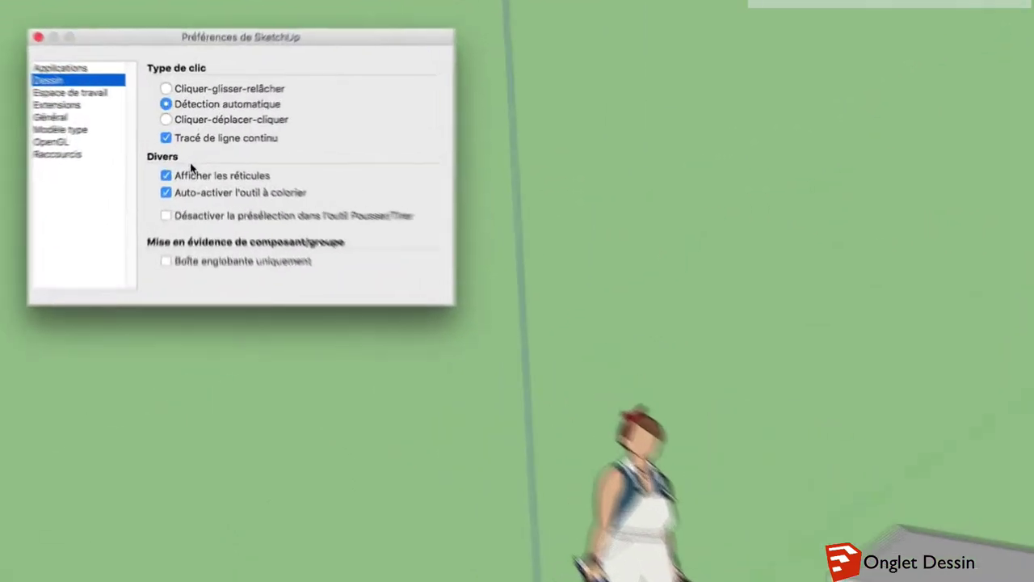
pyautogui.click(159, 185)
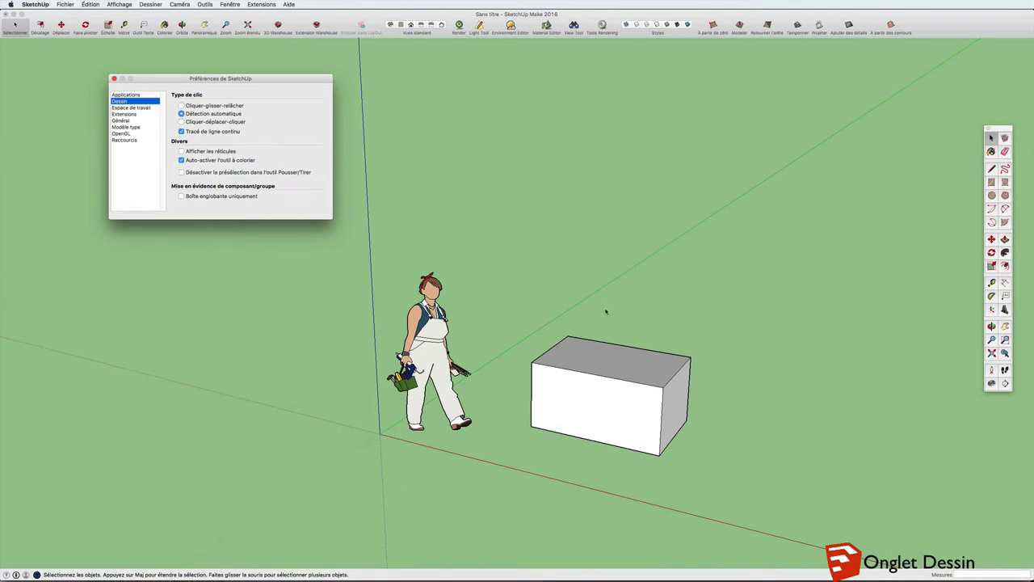
pyautogui.press('super+w')
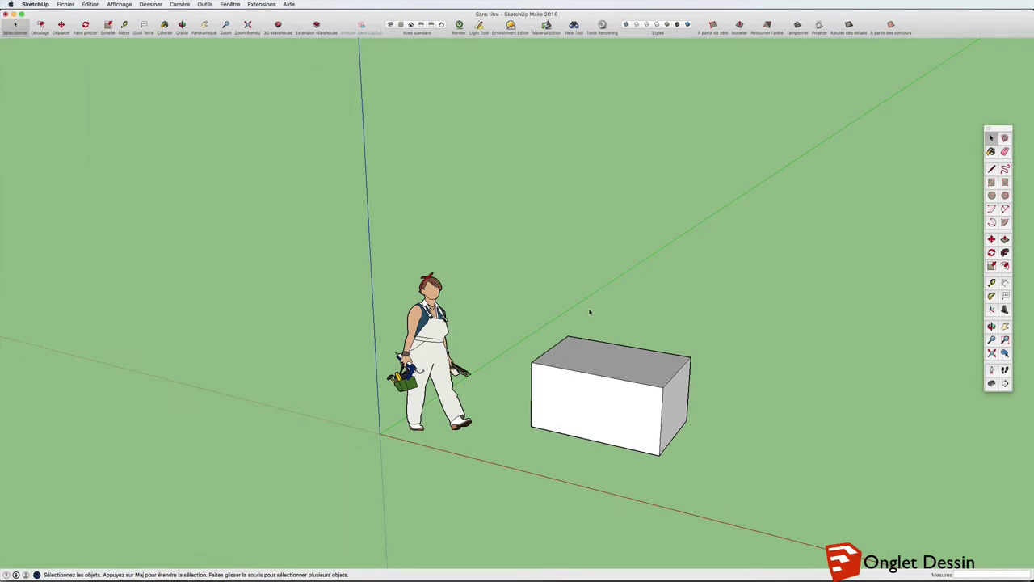
# Try the Paint Bucket tool with B and close the Colours panel it brings up.
pyautogui.press('b')
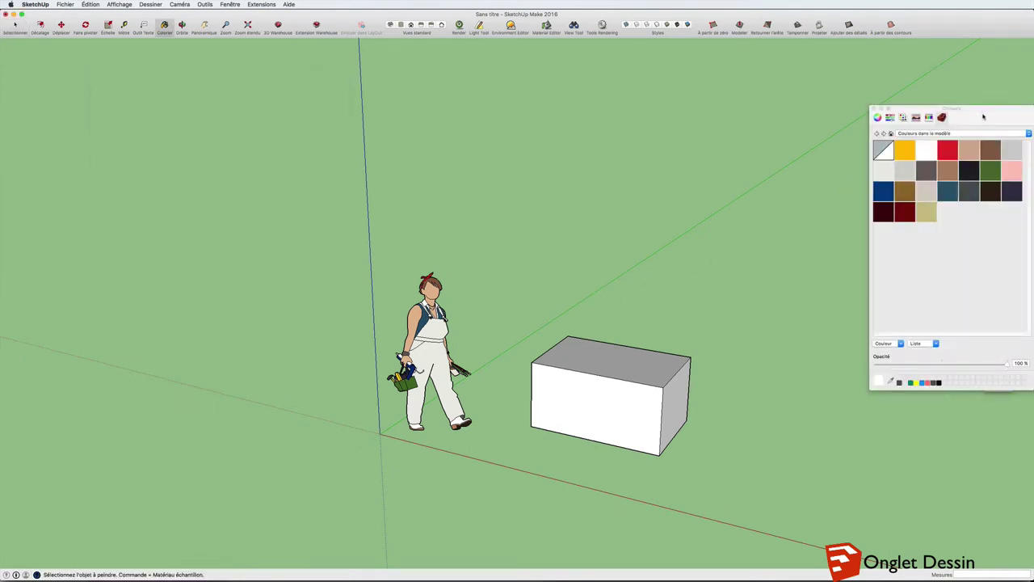
pyautogui.moveTo(982, 111); pyautogui.dragTo(807, 82)
pyautogui.click(698, 80)
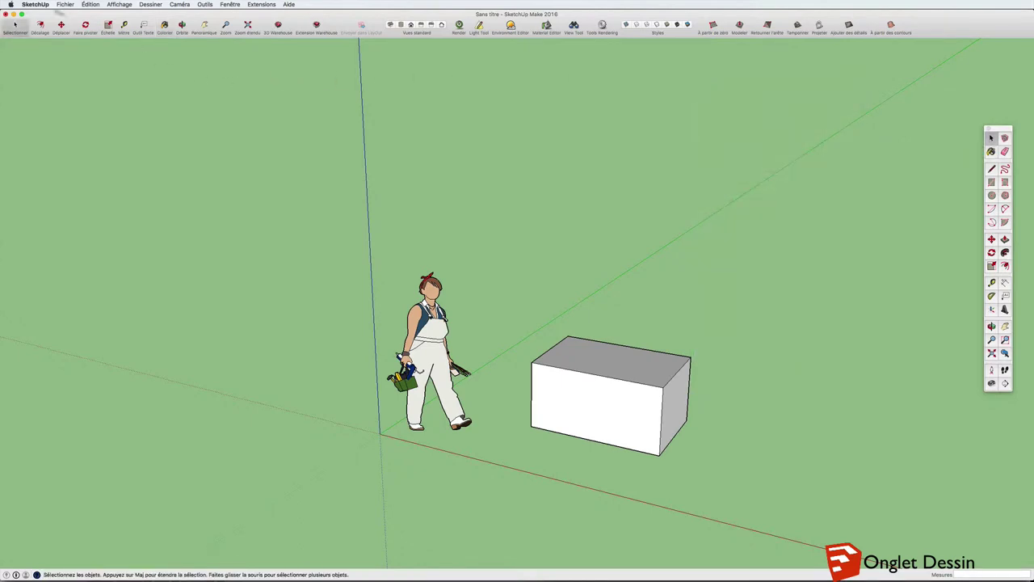
pyautogui.click(35, 4)
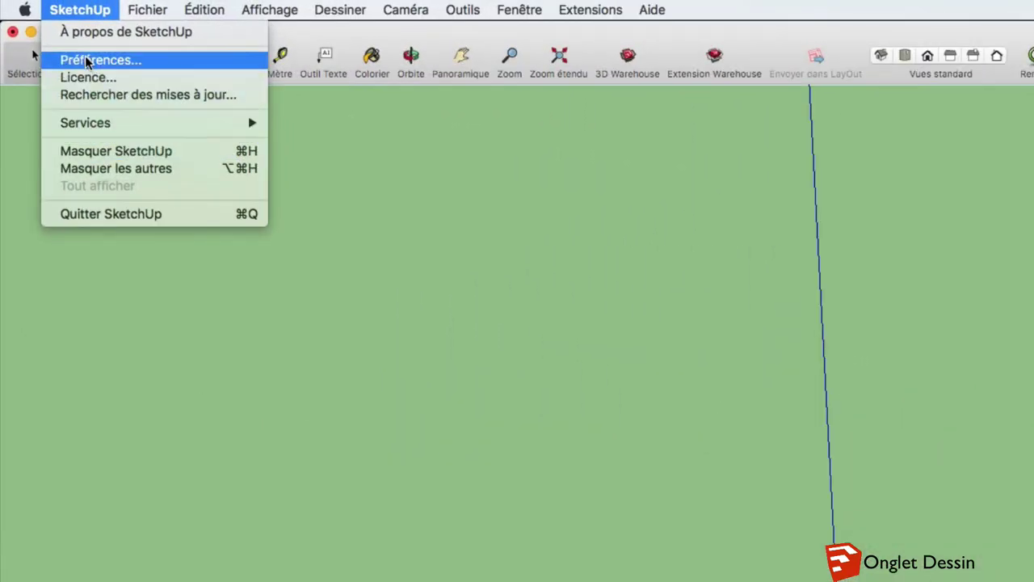
# Untick Auto-activer l'outil à colorier, then test the paint tool with B and return to Select.
pyautogui.click(89, 59)
pyautogui.click(409, 360)
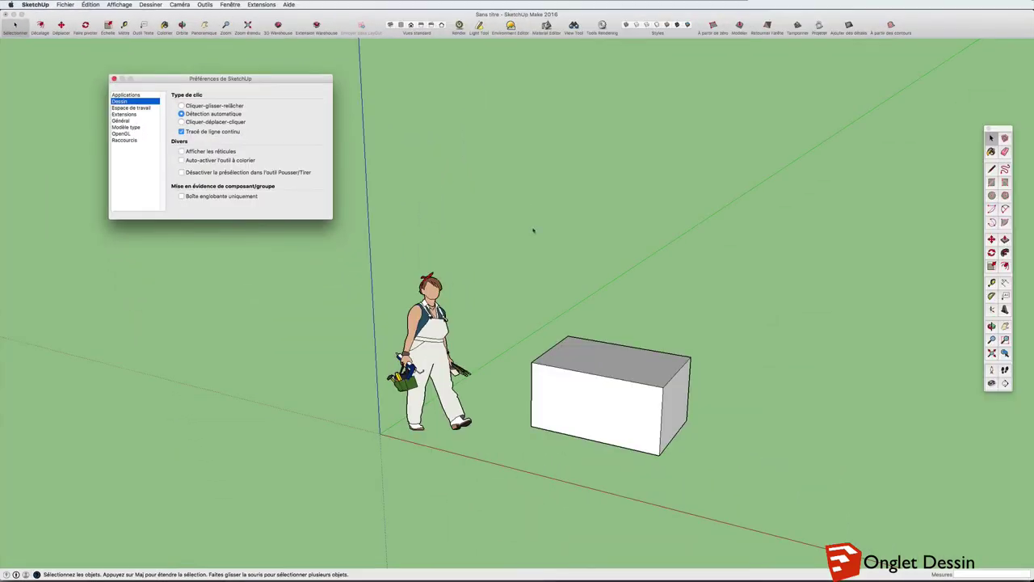
pyautogui.press('super+w')
pyautogui.press('b')
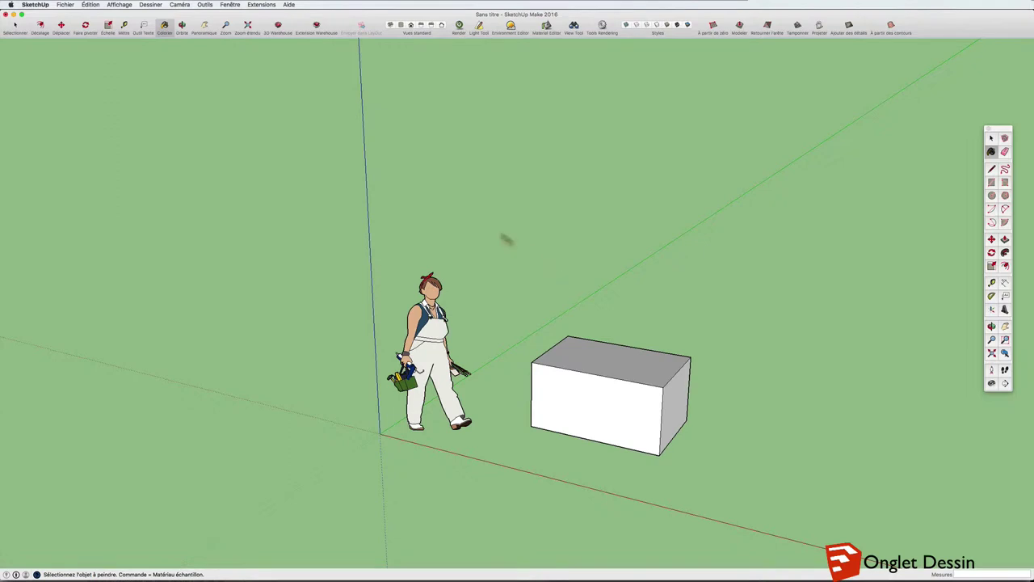
pyautogui.press('space')
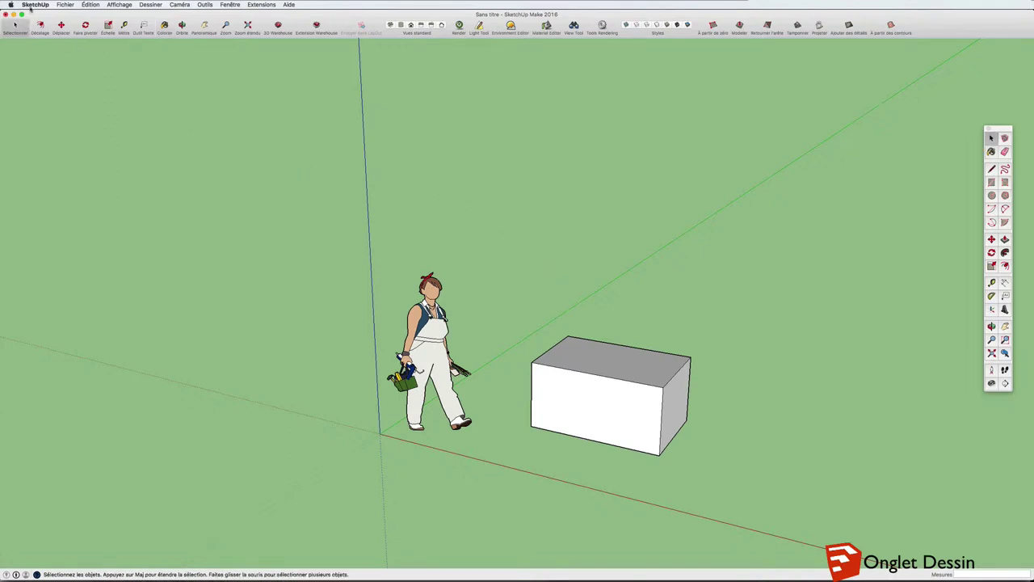
# Reopen Preferences on Dessin and re-tick Auto-activer l'outil à colorier.
pyautogui.click(34, 4)
pyautogui.click(81, 53)
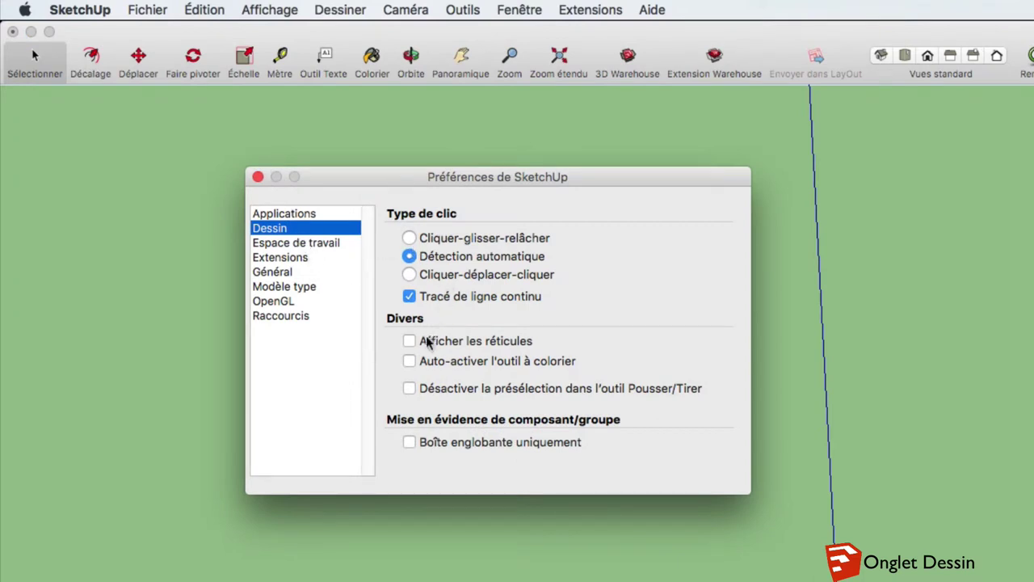
pyautogui.click(410, 362)
# On Espace de travail, toggle Utiliser les grands boutons d'outils off and back on.
pyautogui.click(325, 240)
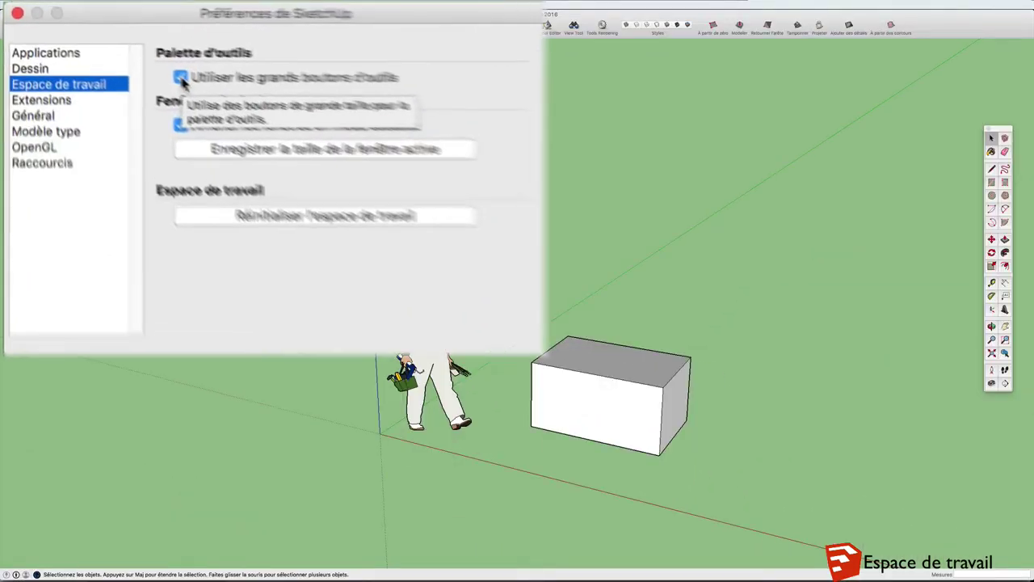
pyautogui.click(186, 81)
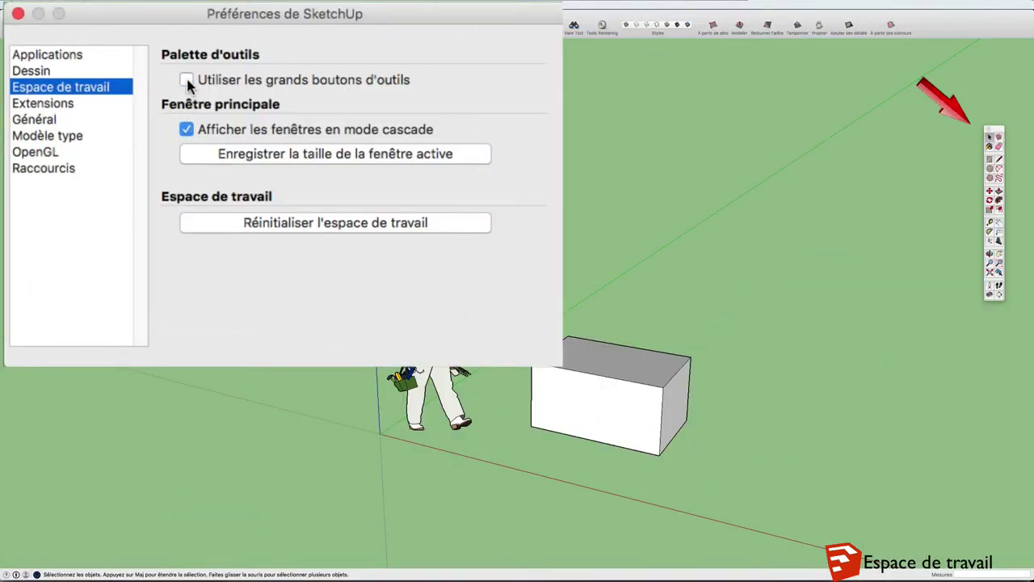
pyautogui.click(187, 81)
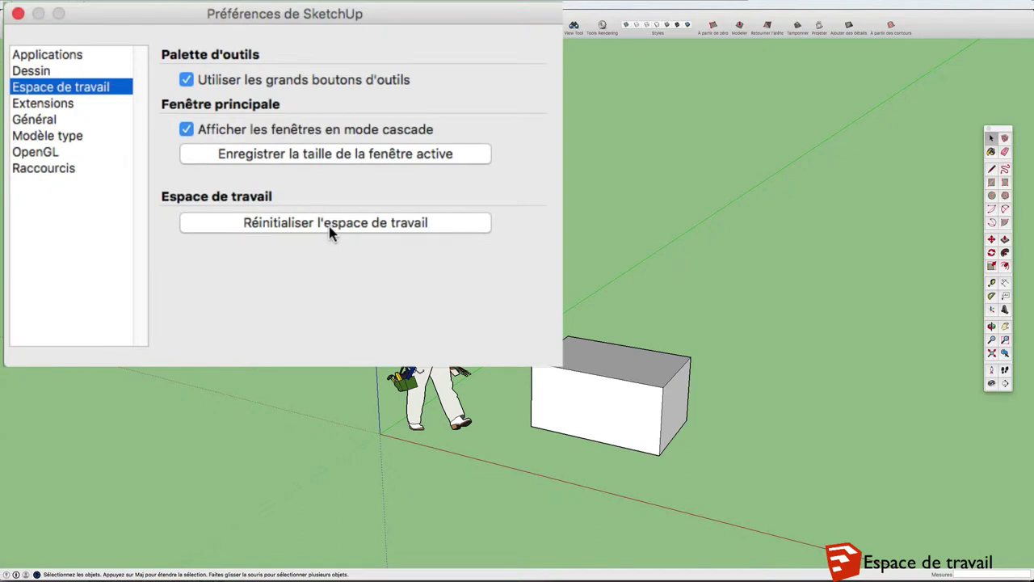
# Browse the Extensions page list of installed extensions such as Composants dynamiques and Twilight2.
pyautogui.click(63, 109)
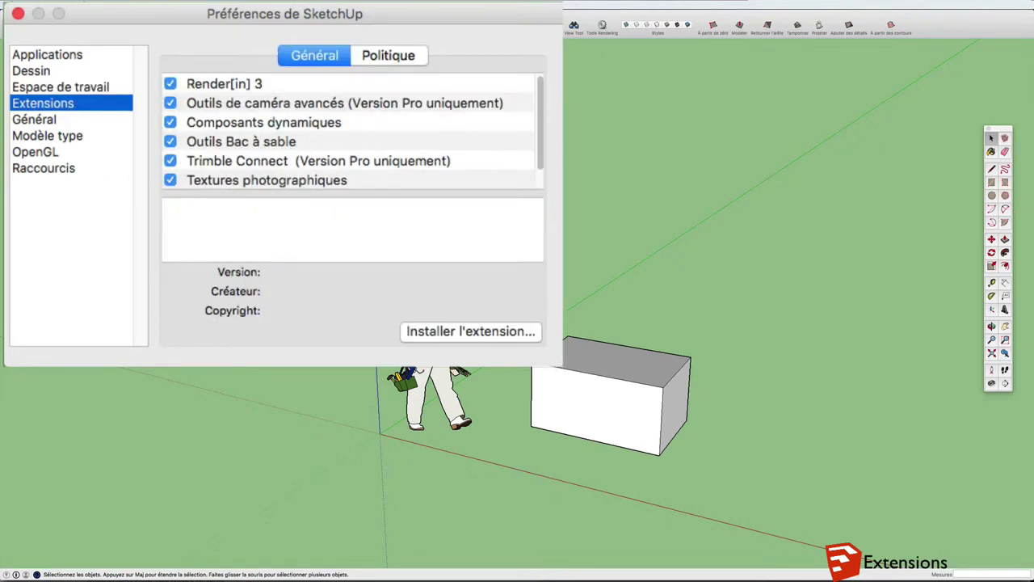
pyautogui.scroll(-1, 526, 155)
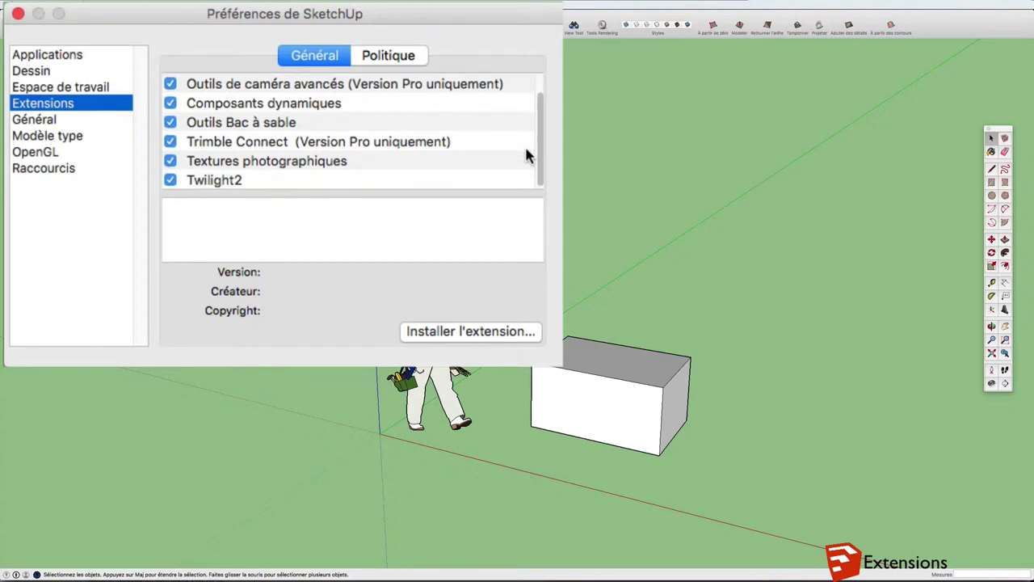
pyautogui.scroll(1, 526, 155)
pyautogui.scroll(-1, 526, 155)
pyautogui.scroll(1, 240, 183)
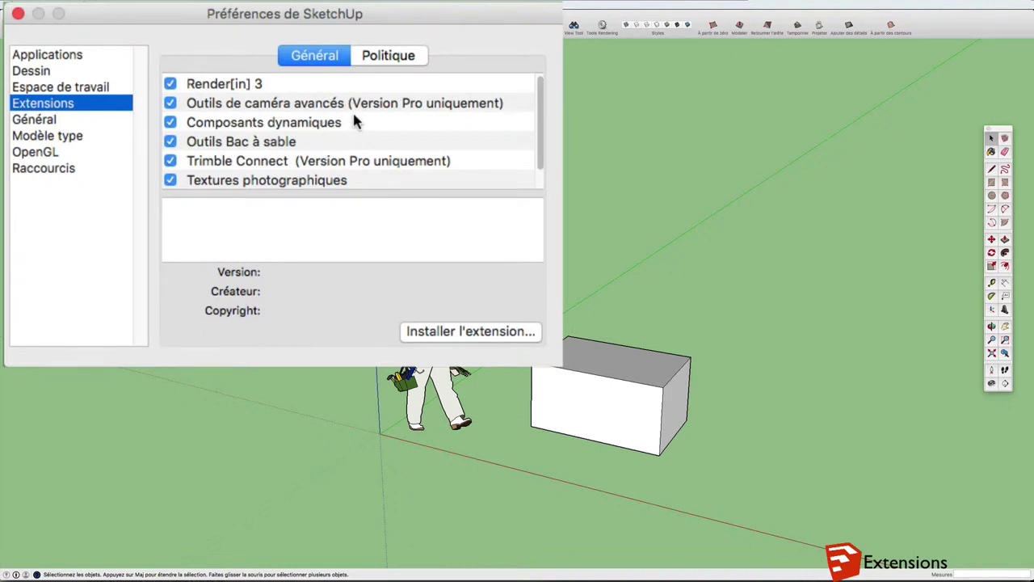
pyautogui.scroll(-1, 355, 121)
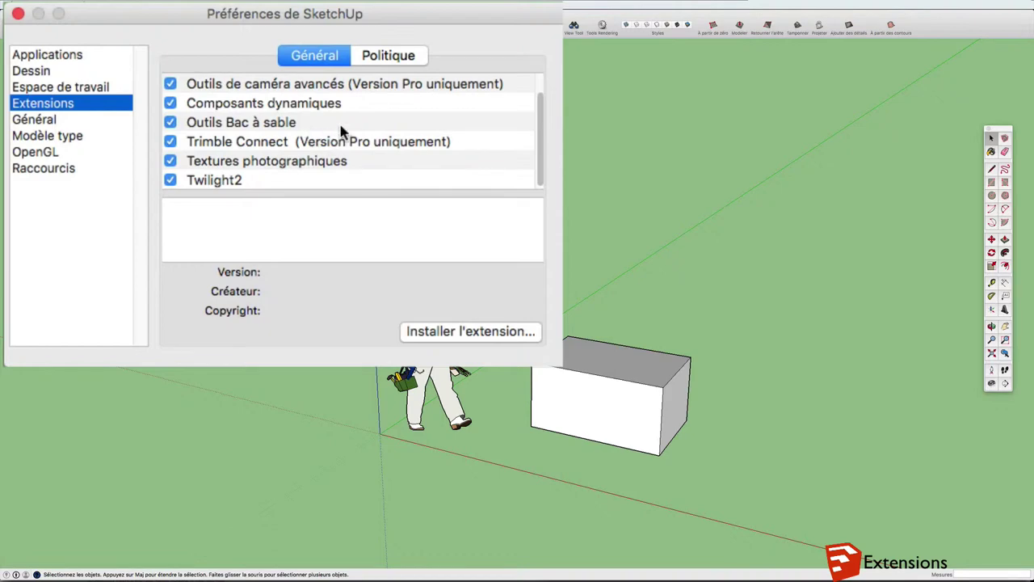
# Review the Général page: backups, 5-minute auto-save and model problem detection.
pyautogui.click(51, 119)
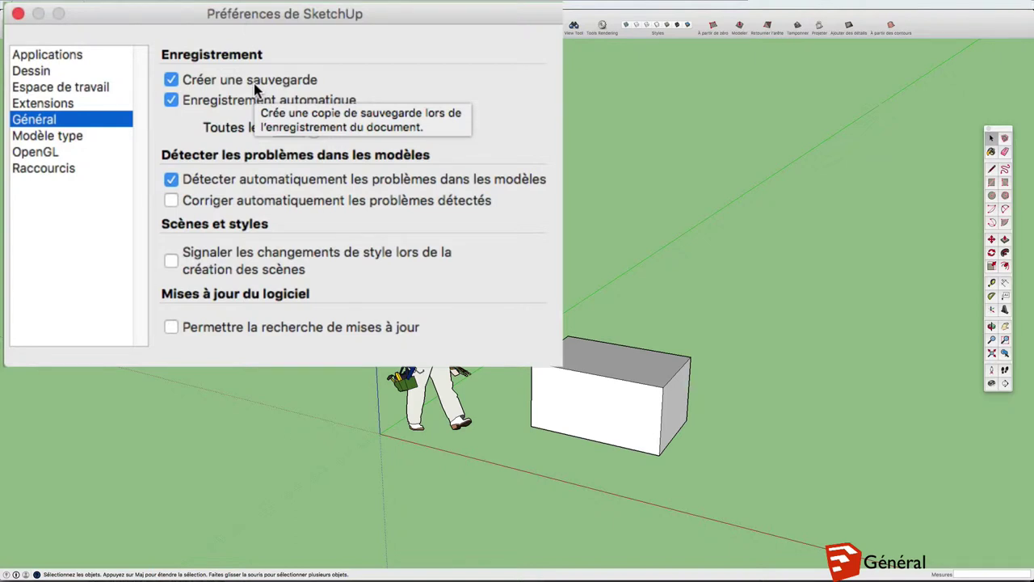
pyautogui.press('~')
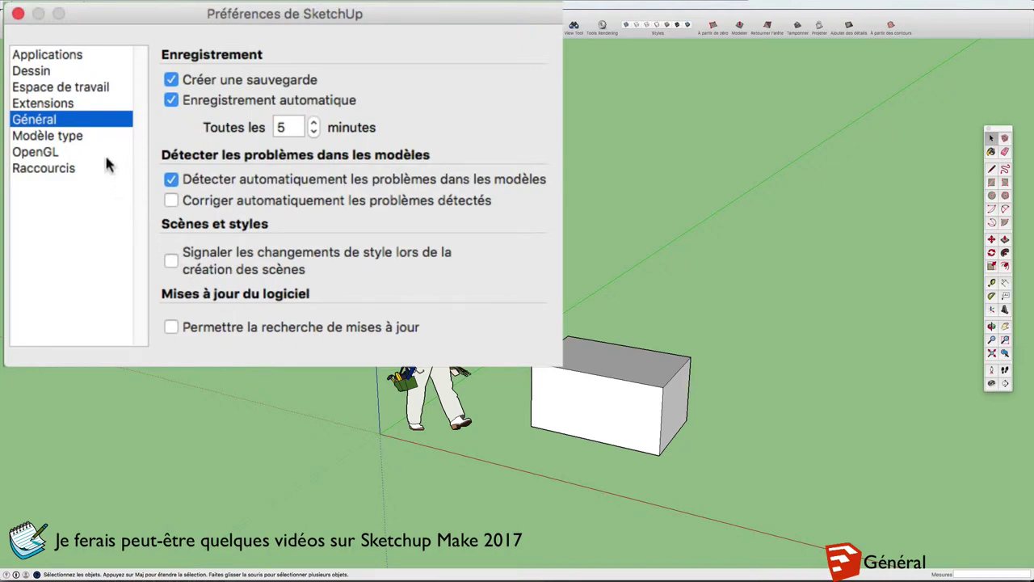
# Look through the Modèle type template list, then view the OpenGL acceleration settings.
pyautogui.click(72, 139)
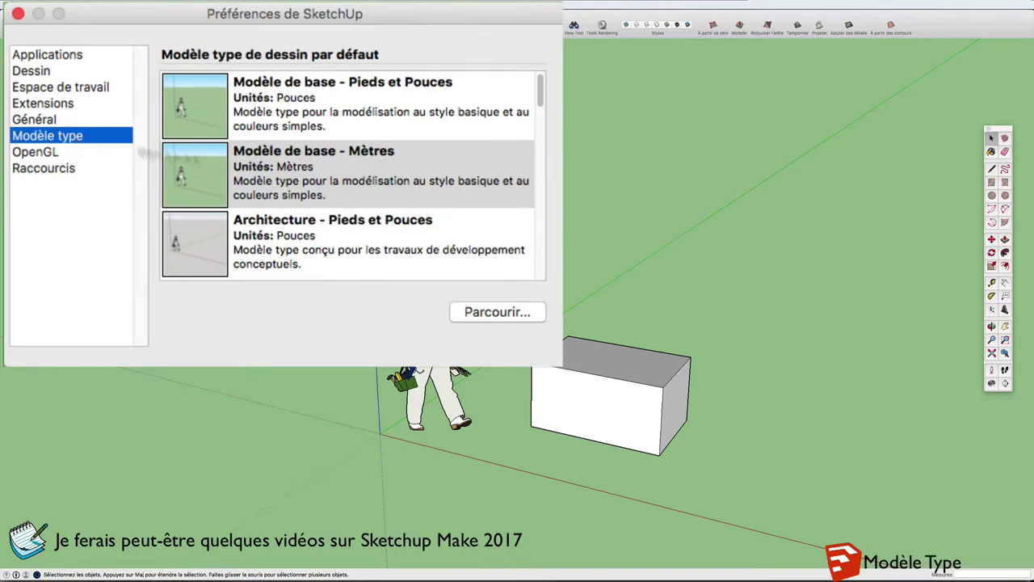
pyautogui.moveTo(542, 94)
pyautogui.mouseDown()
pyautogui.moveTo(542, 249)
pyautogui.moveTo(531, 79)
pyautogui.mouseUp()
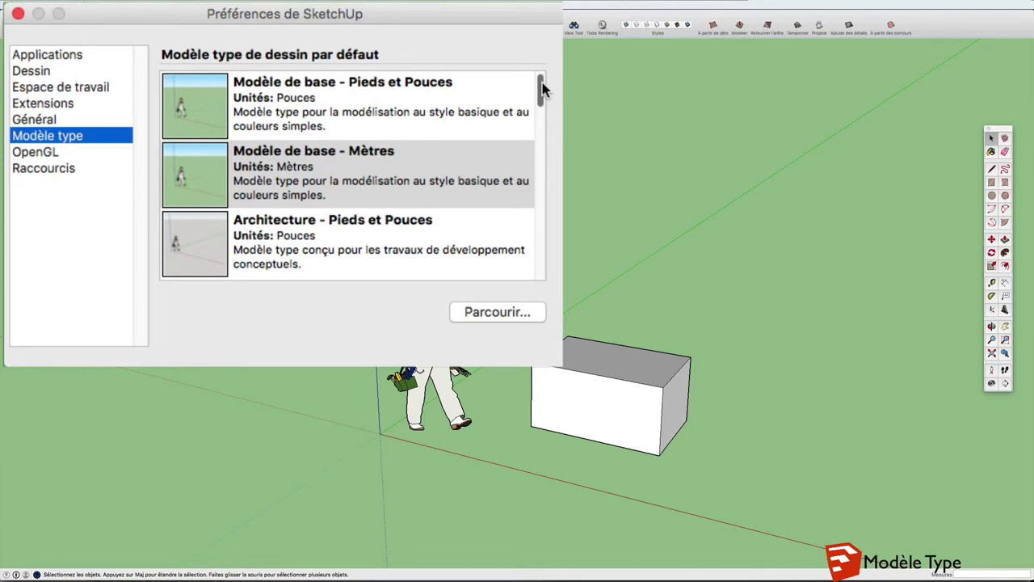
pyautogui.moveTo(543, 89); pyautogui.dragTo(543, 123)
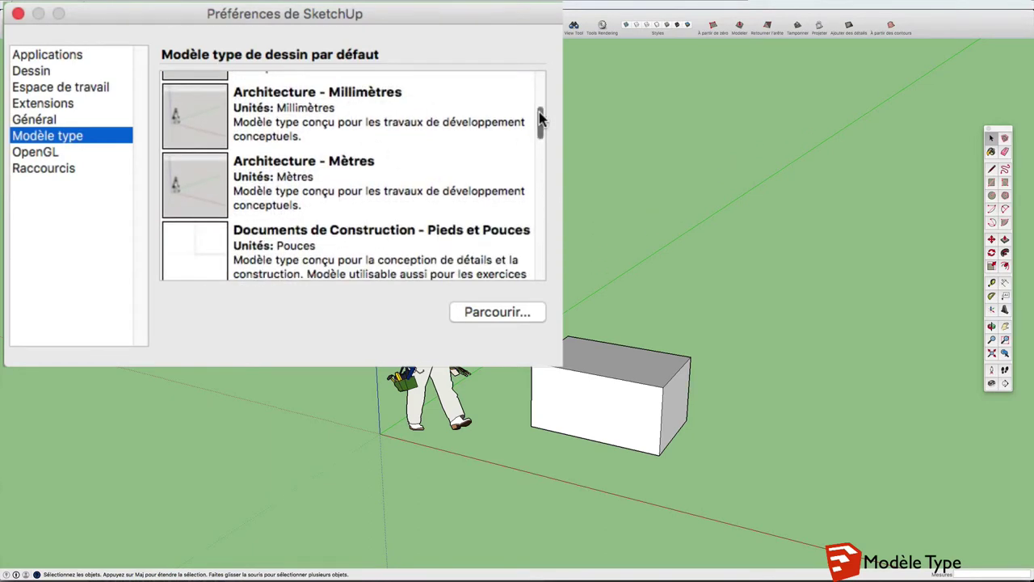
pyautogui.moveTo(542, 120)
pyautogui.mouseDown()
pyautogui.moveTo(542, 168)
pyautogui.moveTo(544, 86)
pyautogui.mouseUp()
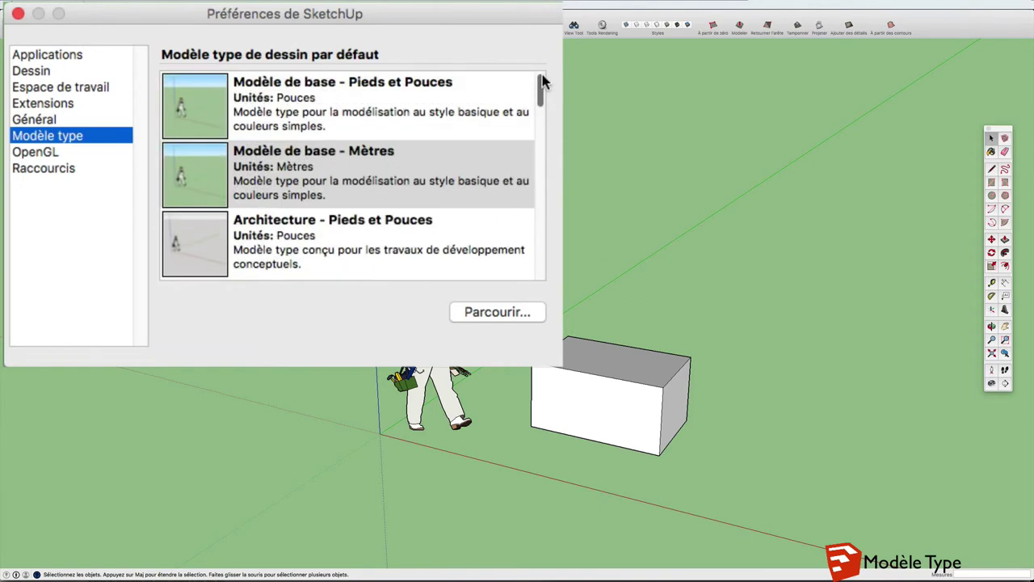
pyautogui.click(47, 160)
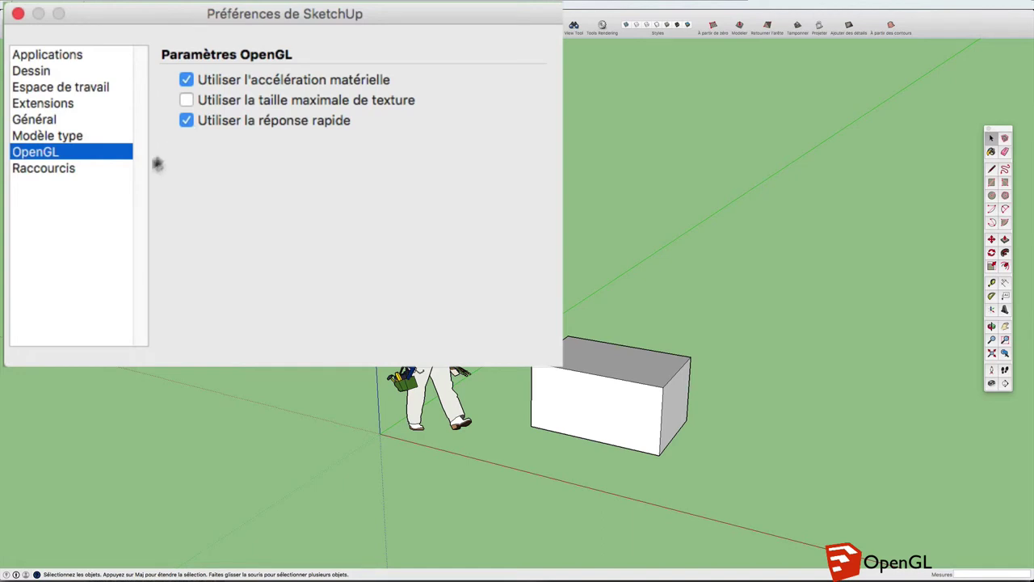
# On the Raccourcis page, check the keys for Édition/Créer un composant and Édition/Copier.
pyautogui.click(16, 167)
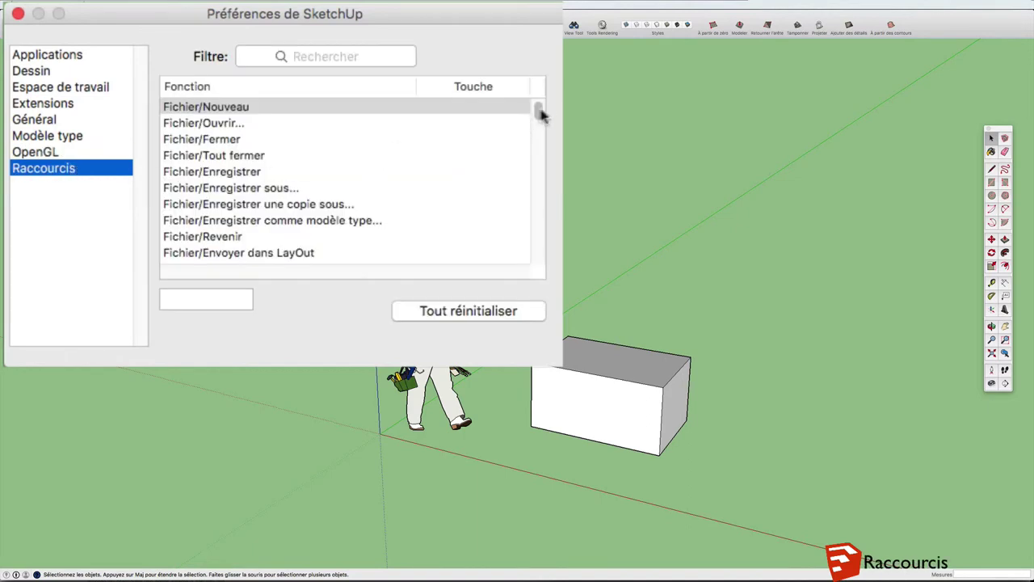
pyautogui.moveTo(538, 109); pyautogui.dragTo(539, 139)
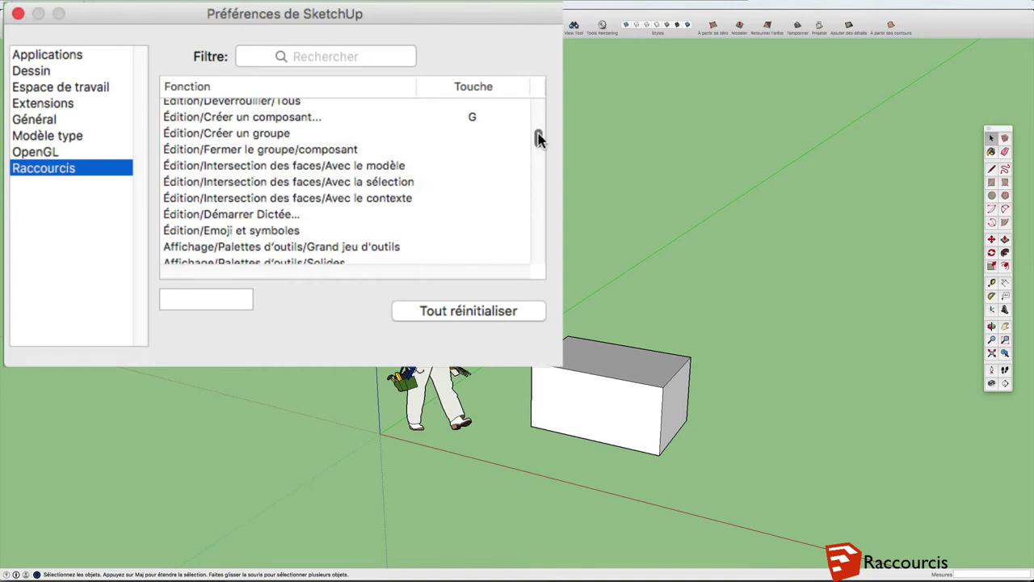
pyautogui.click(324, 115)
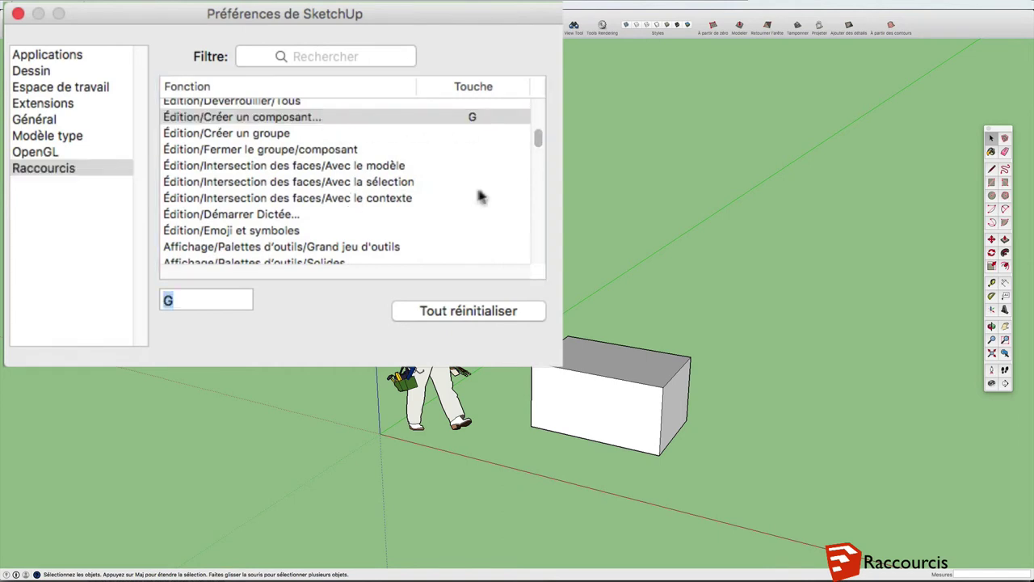
pyautogui.scroll(5, 346, 166)
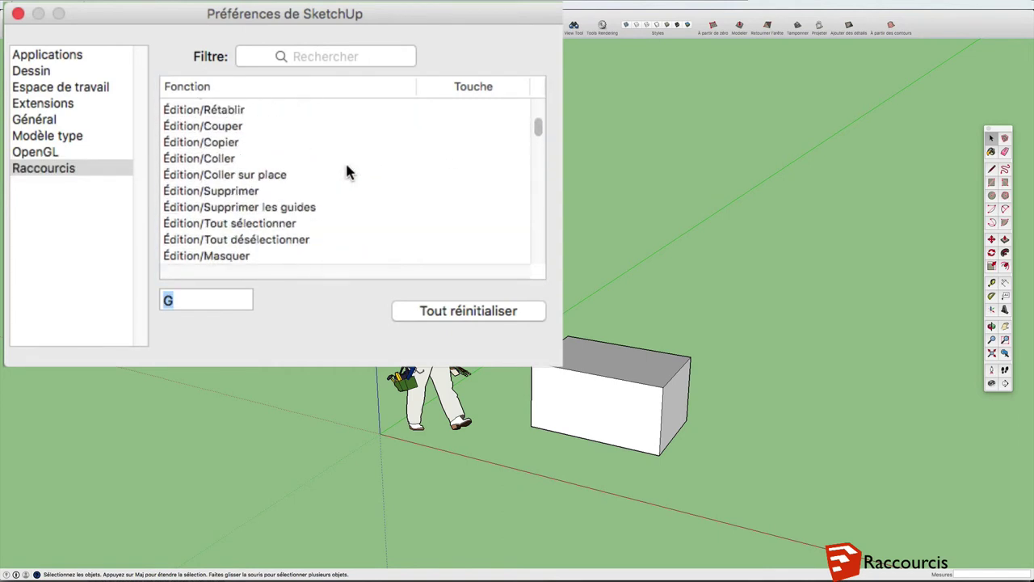
pyautogui.click(237, 144)
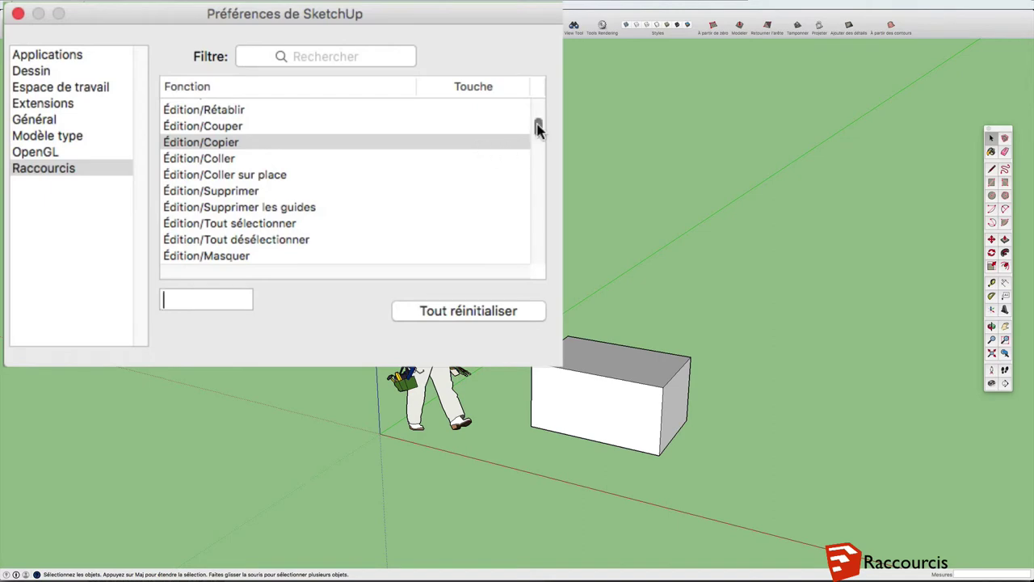
pyautogui.moveTo(539, 129); pyautogui.dragTo(540, 162)
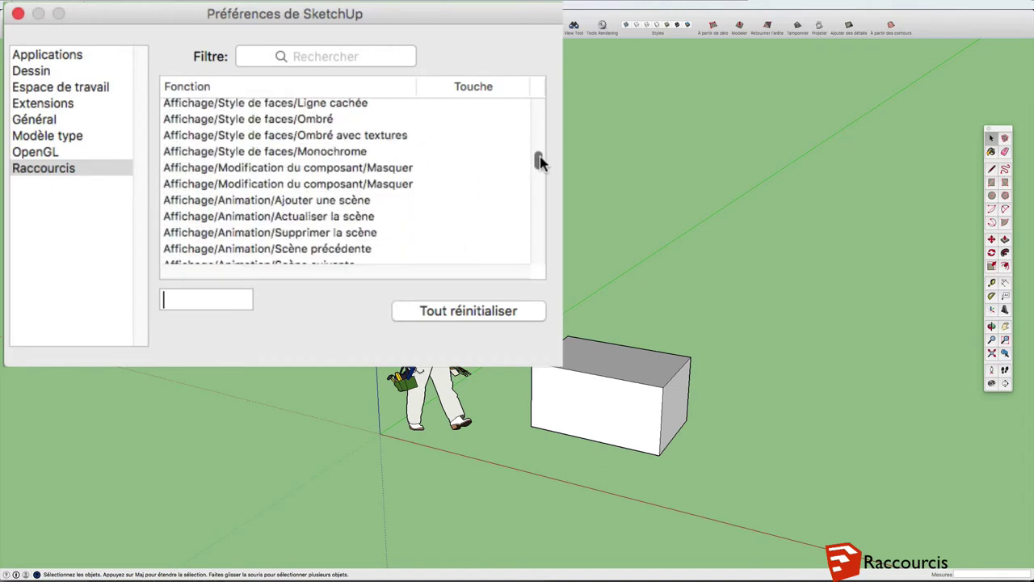
pyautogui.scroll(-3, 540, 161)
pyautogui.scroll(-4, 539, 162)
pyautogui.scroll(7, 540, 162)
pyautogui.moveTo(540, 161); pyautogui.dragTo(543, 111)
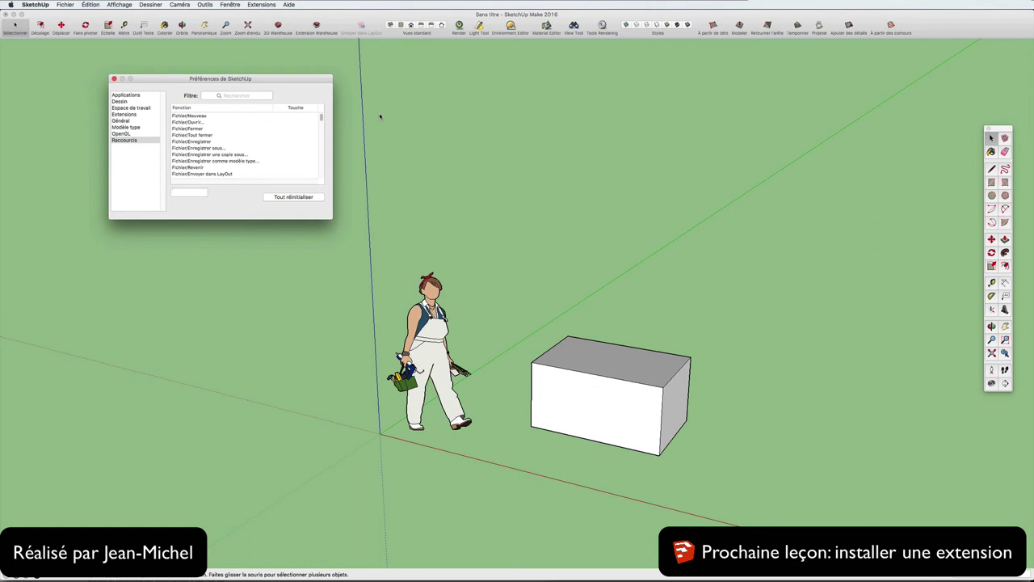
# Reposition the Préférences de SketchUp window to the right, near the top centre.
pyautogui.moveTo(305, 82)
pyautogui.mouseDown()
pyautogui.moveTo(570, 82)
pyautogui.moveTo(636, 56)
pyautogui.moveTo(656, 60)
pyautogui.moveTo(642, 49)
pyautogui.mouseUp()
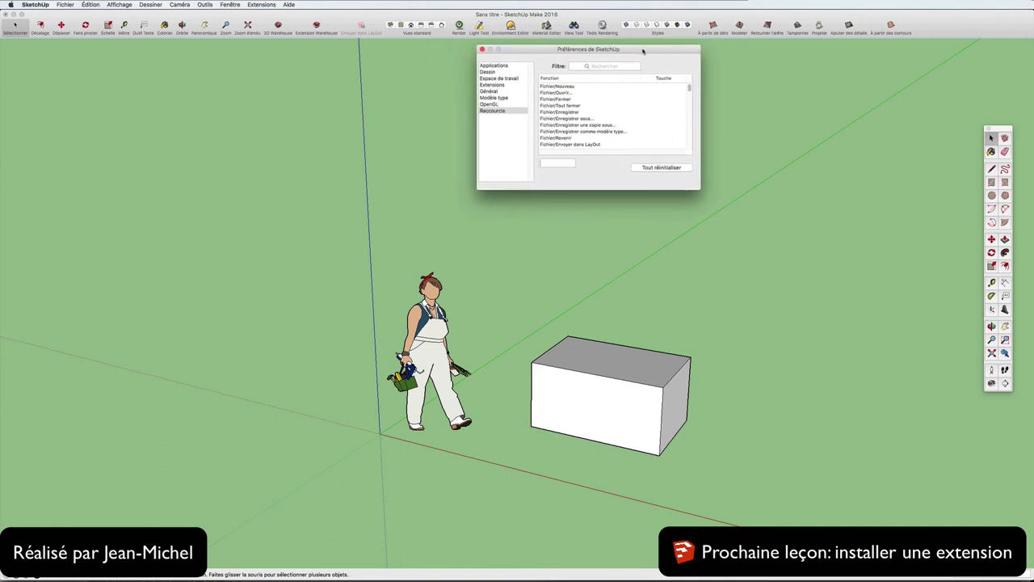
pyautogui.moveTo(643, 49); pyautogui.dragTo(634, 54)
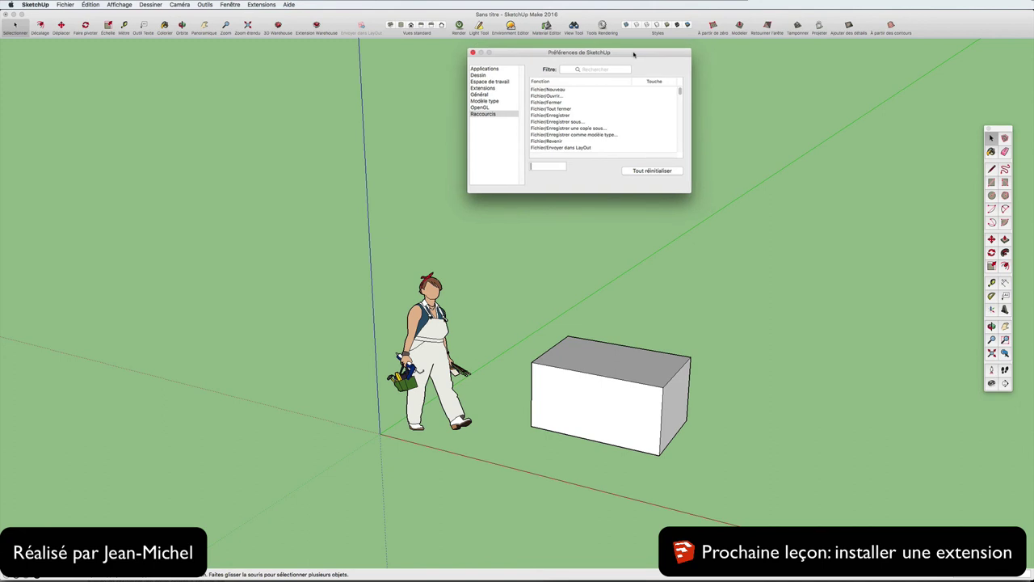